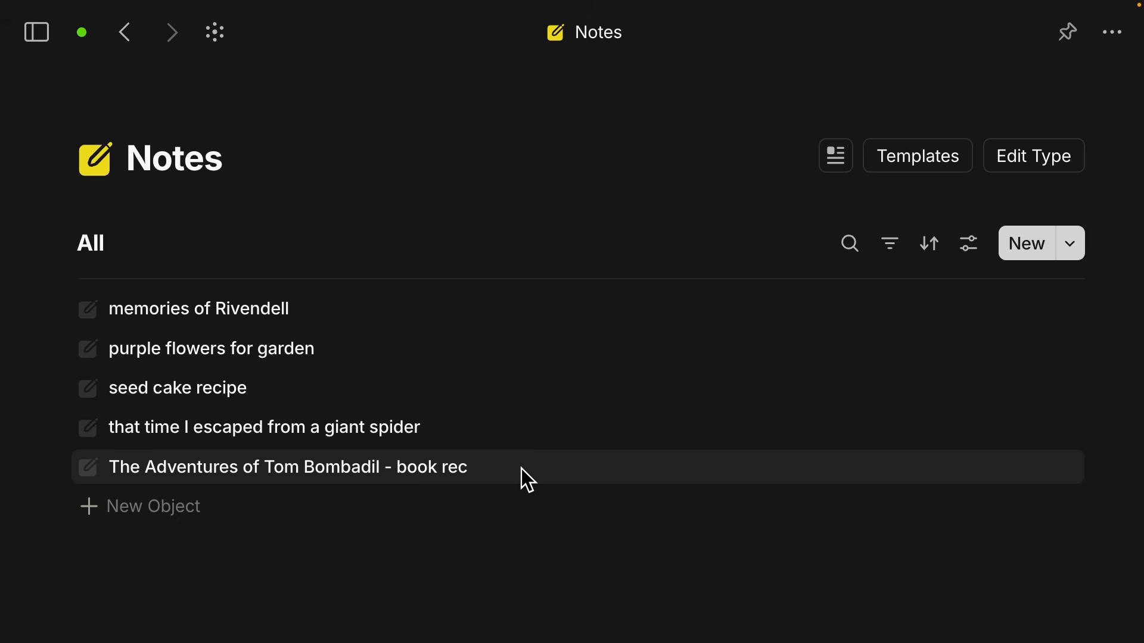
- Change the type of the note "The Adventures of Tom Bombadil - book rec" to Book
right_click(527, 480)
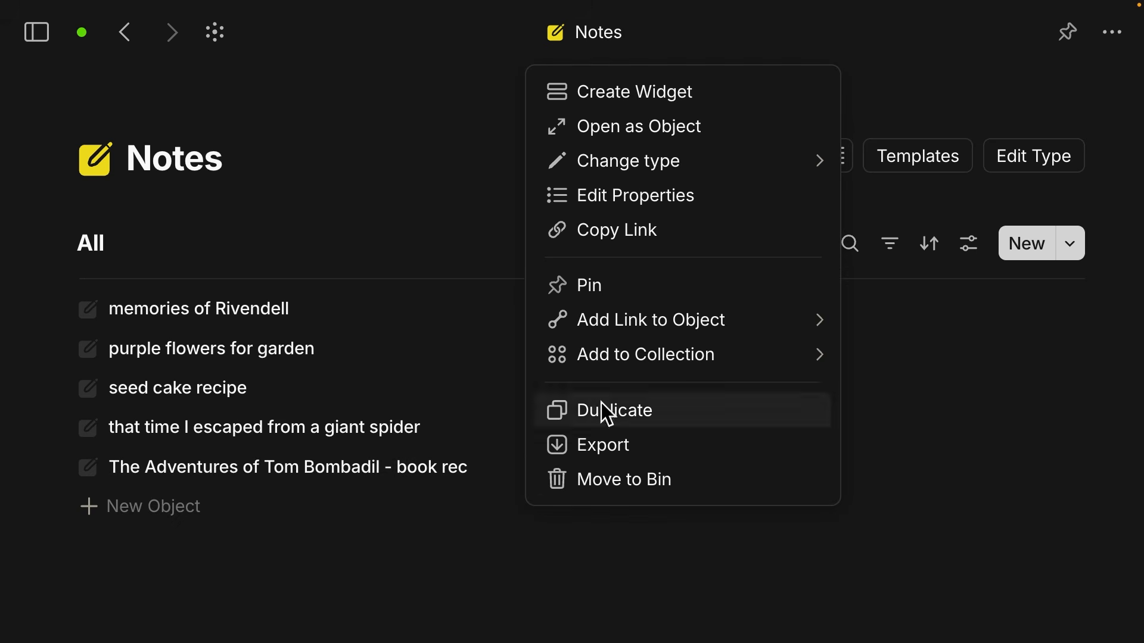
mouse_move(676, 173)
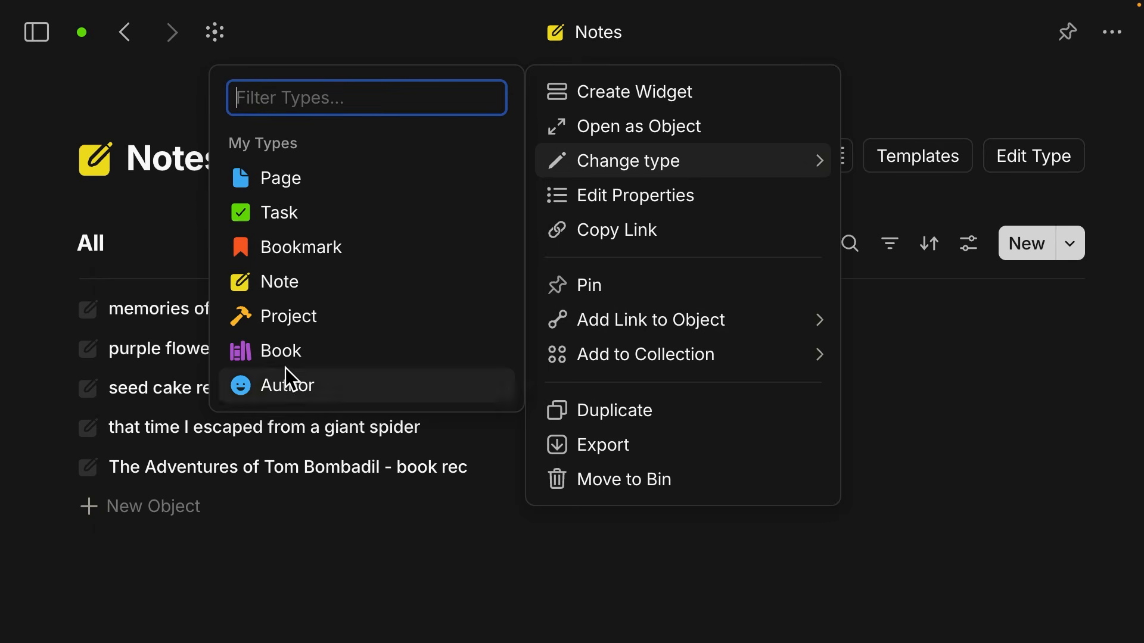
click(344, 356)
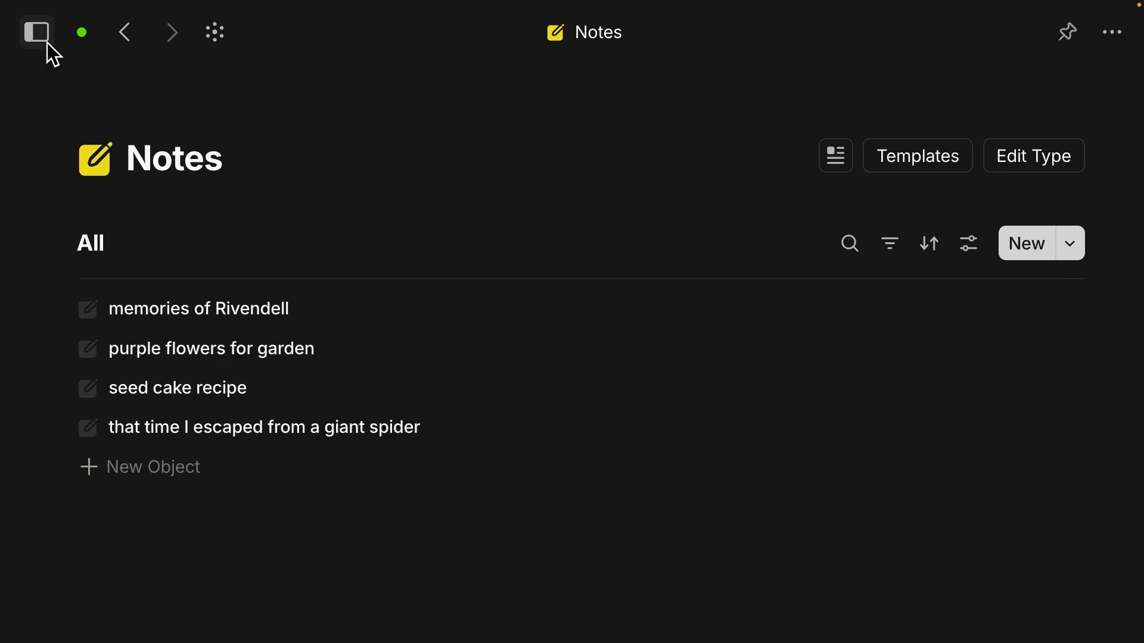
- Open the Books type from the sidebar and hide the sidebar to give the table full width
click(34, 34)
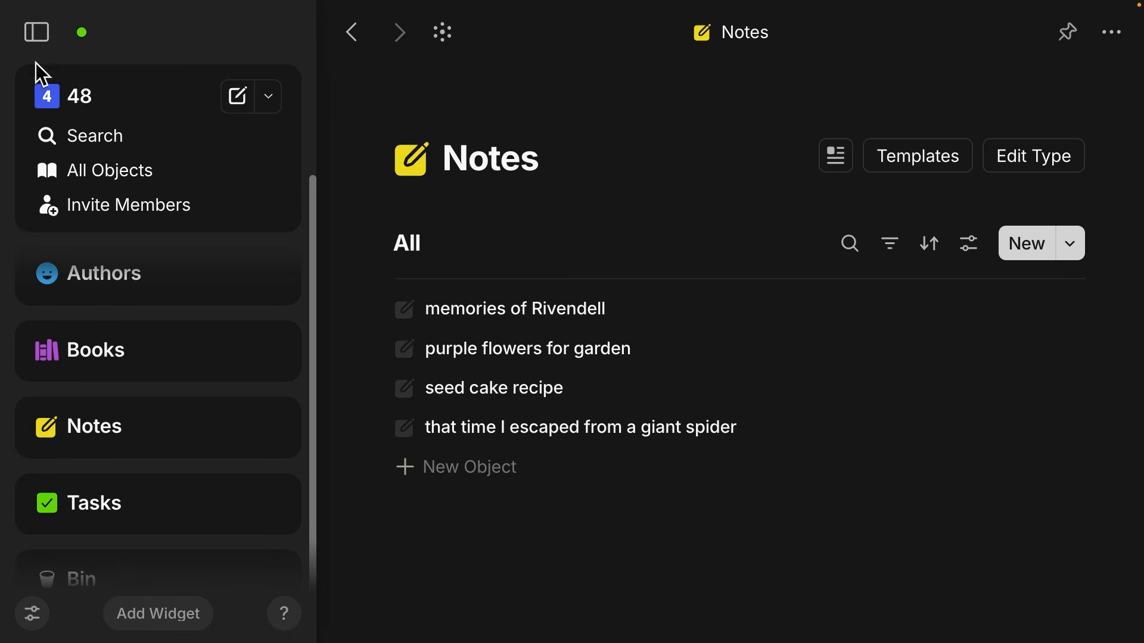
click(143, 348)
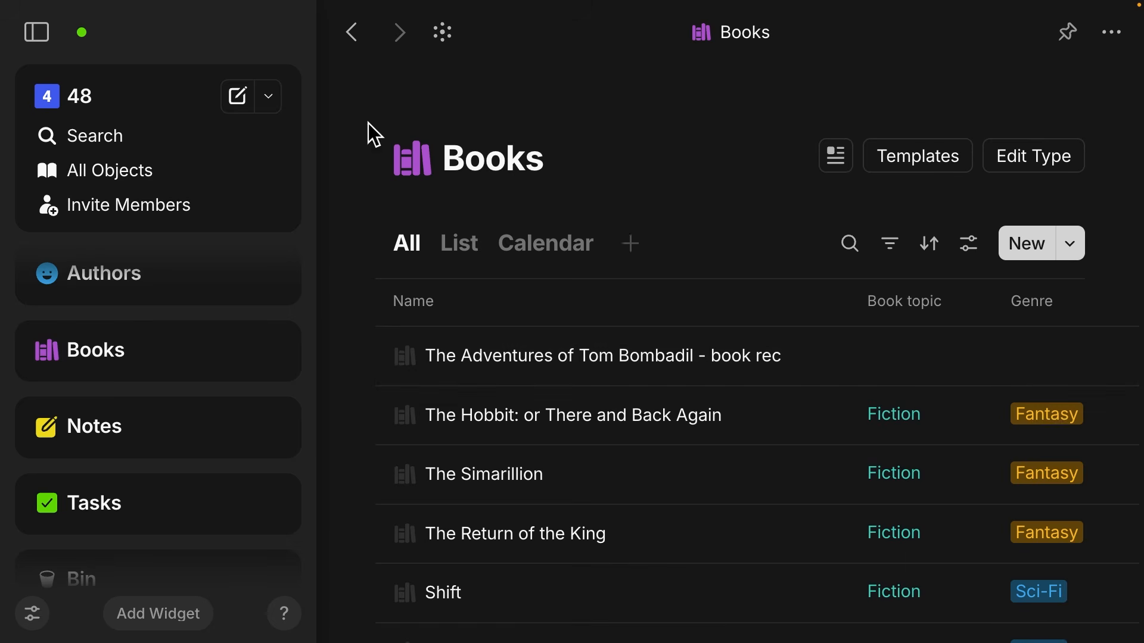
click(37, 32)
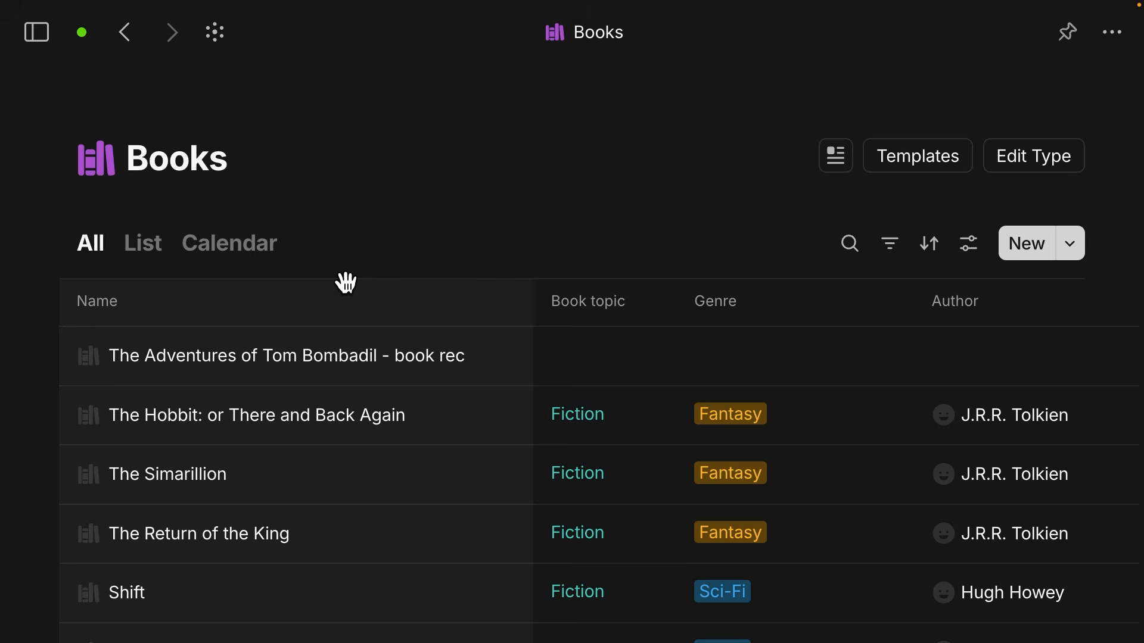
- Set the book topic to Fiction and the genre to Fantasy for "The Adventures of Tom Bombadil - book rec"
click(584, 356)
click(585, 413)
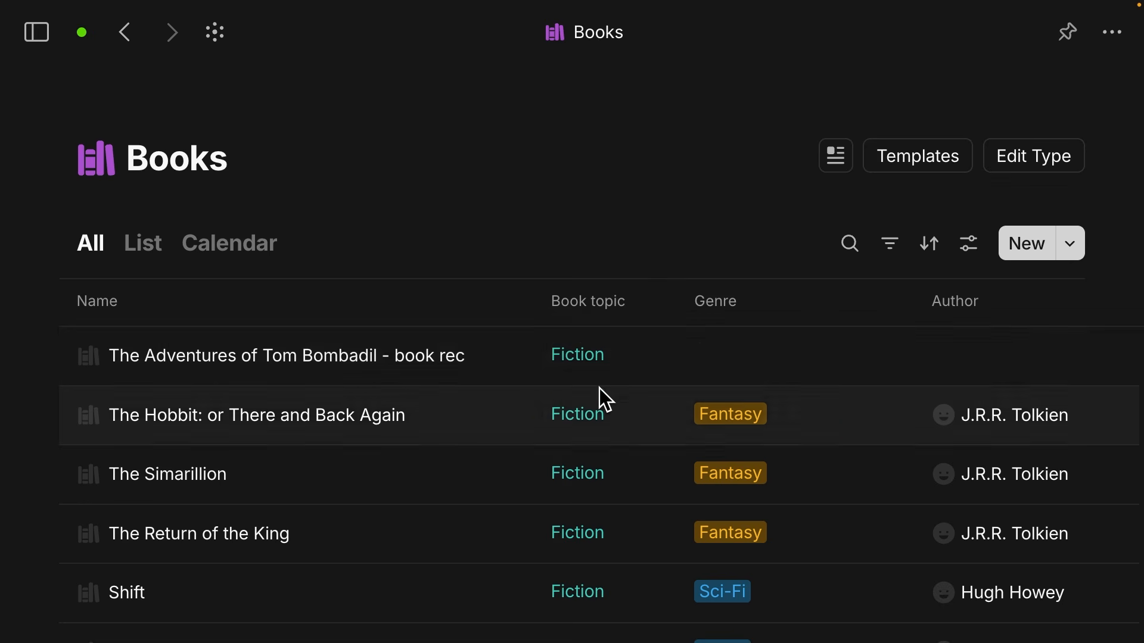
click(728, 359)
click(755, 487)
click(1088, 355)
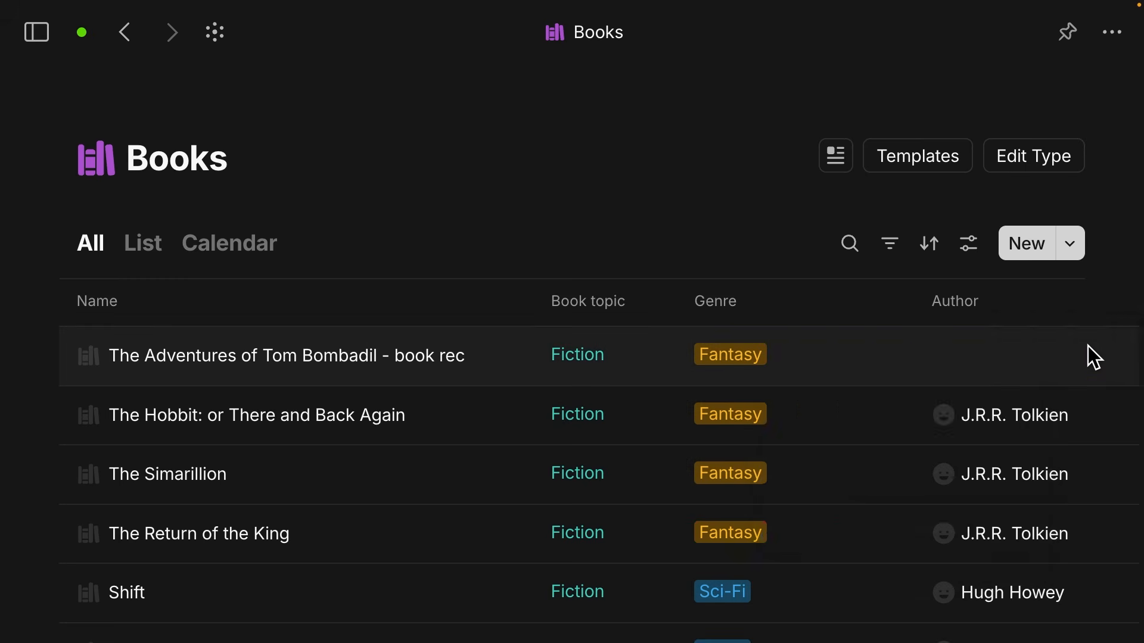
- Assign J.R.R. Tolkien as the author of "The Adventures of Tom Bombadil - book rec"
click(935, 357)
click(887, 513)
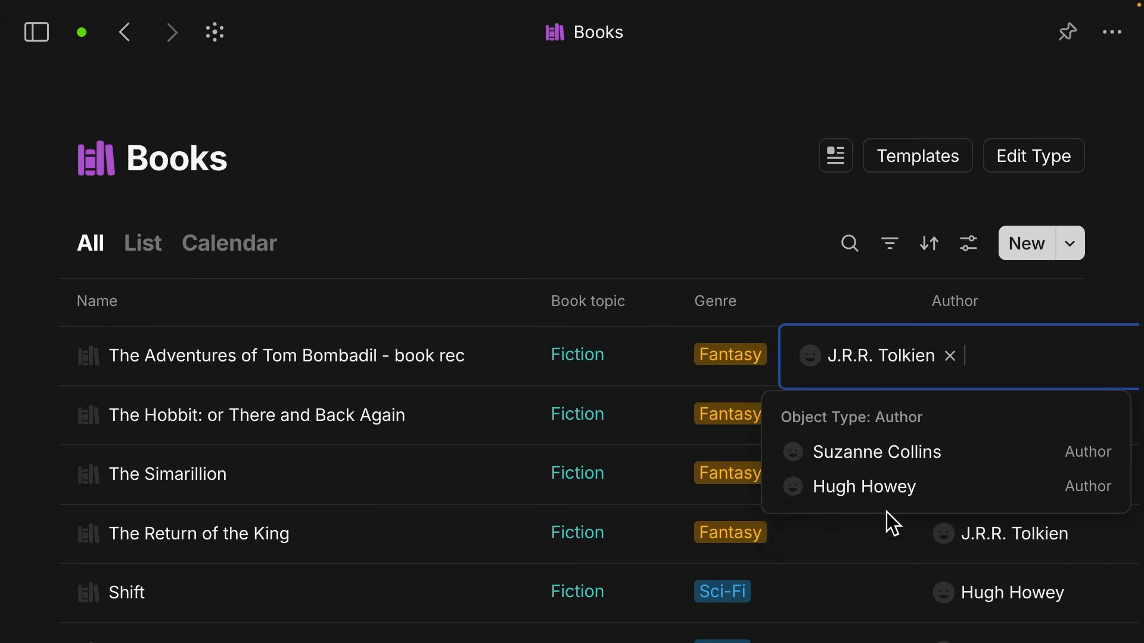
click(720, 165)
- Create a new view for Books and set its layout to Grid
scroll(719, 166, down, 1)
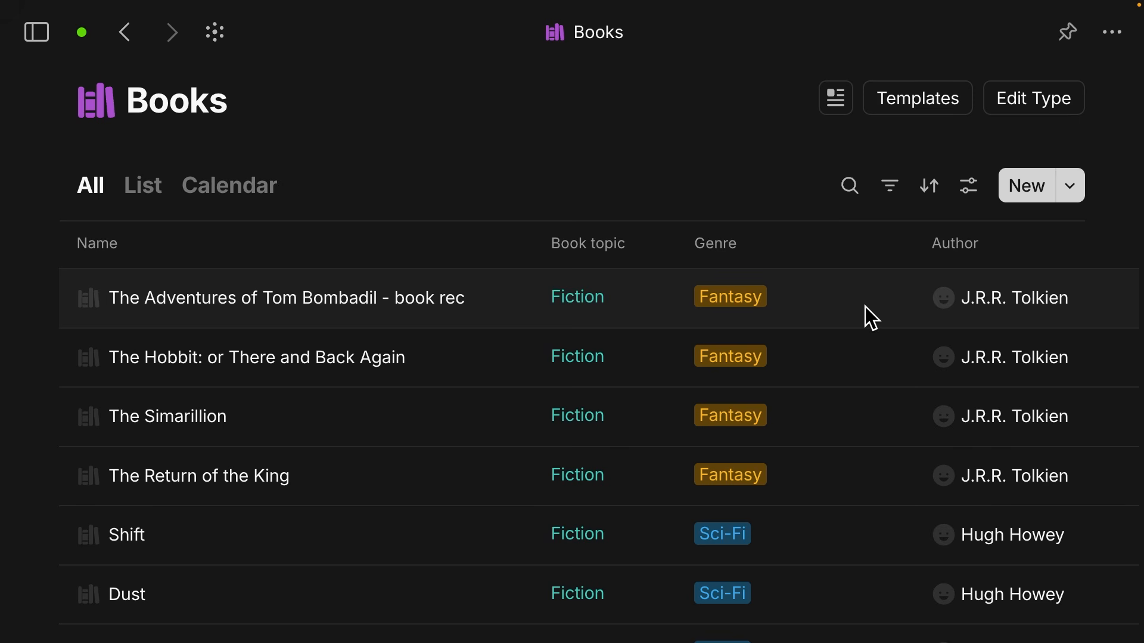
mouse_move(312, 184)
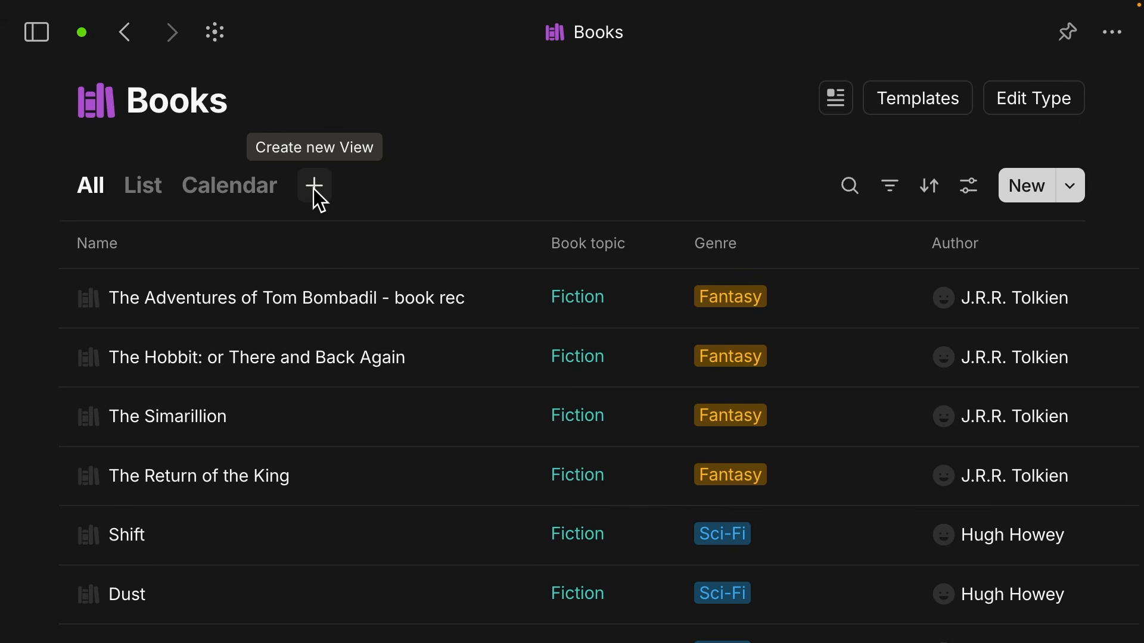
click(314, 188)
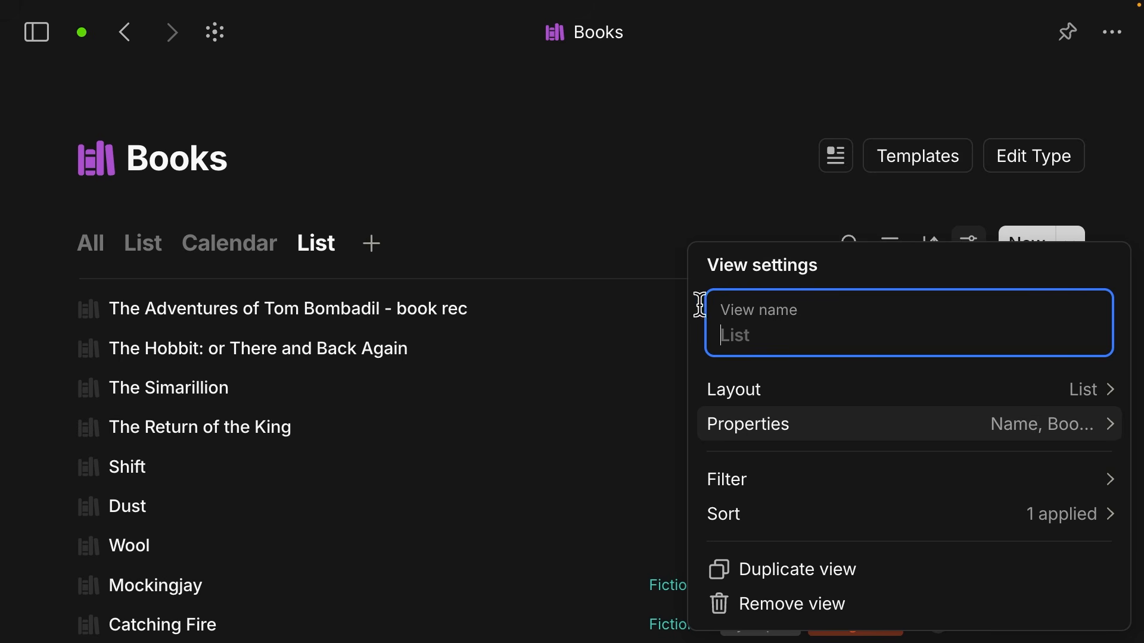
click(1099, 391)
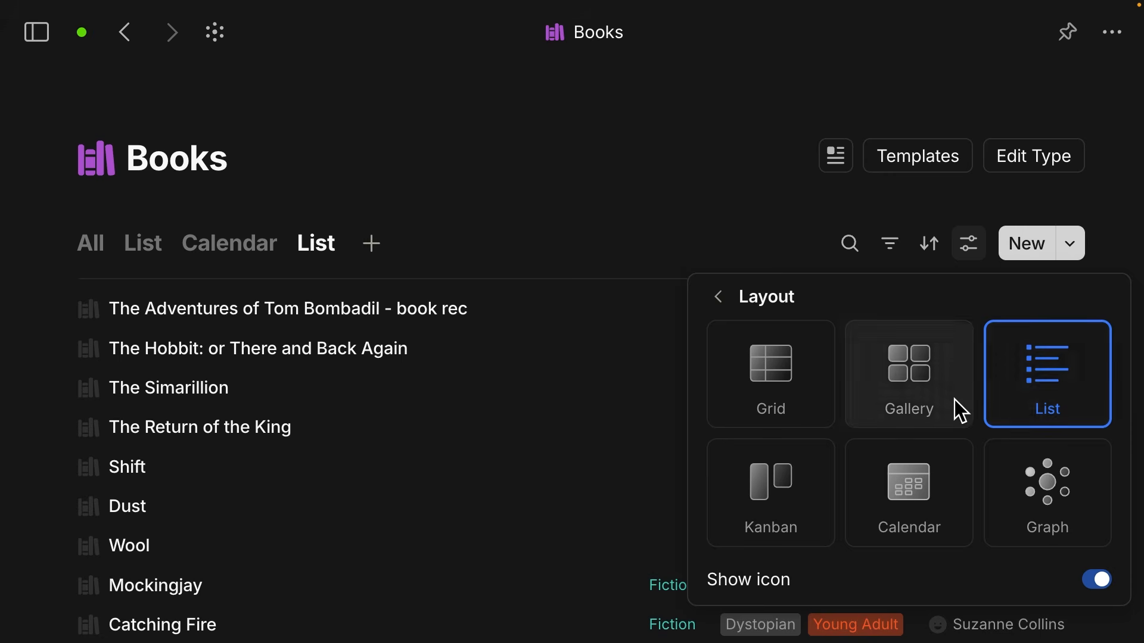
click(787, 411)
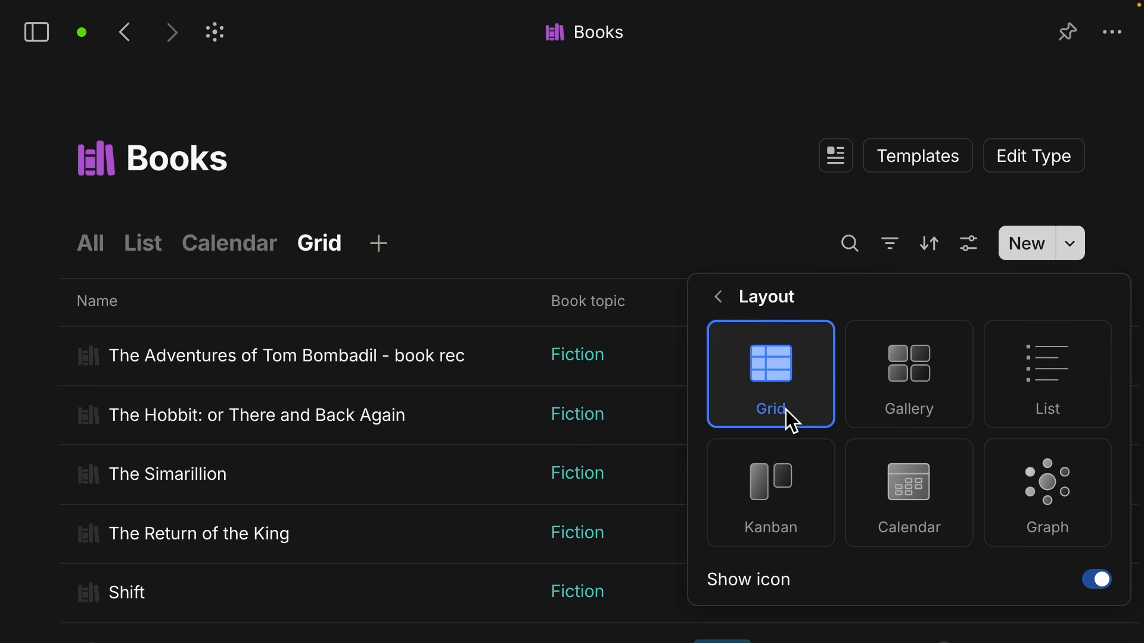
click(648, 231)
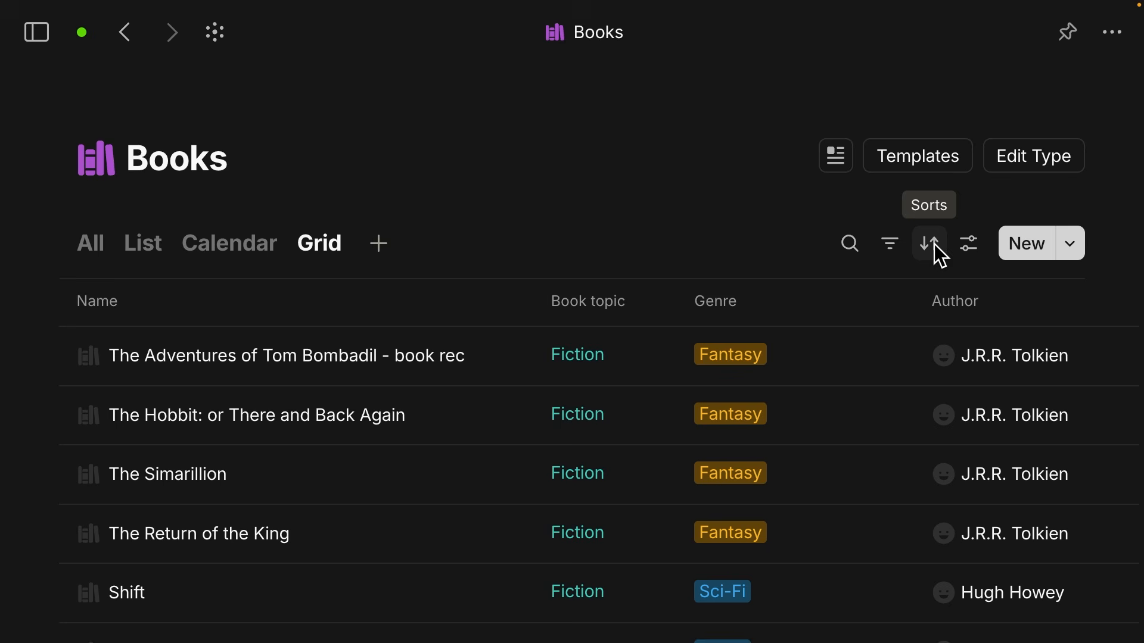
- Examine the sort settings of the new Grid view
drag(883, 196, 945, 234)
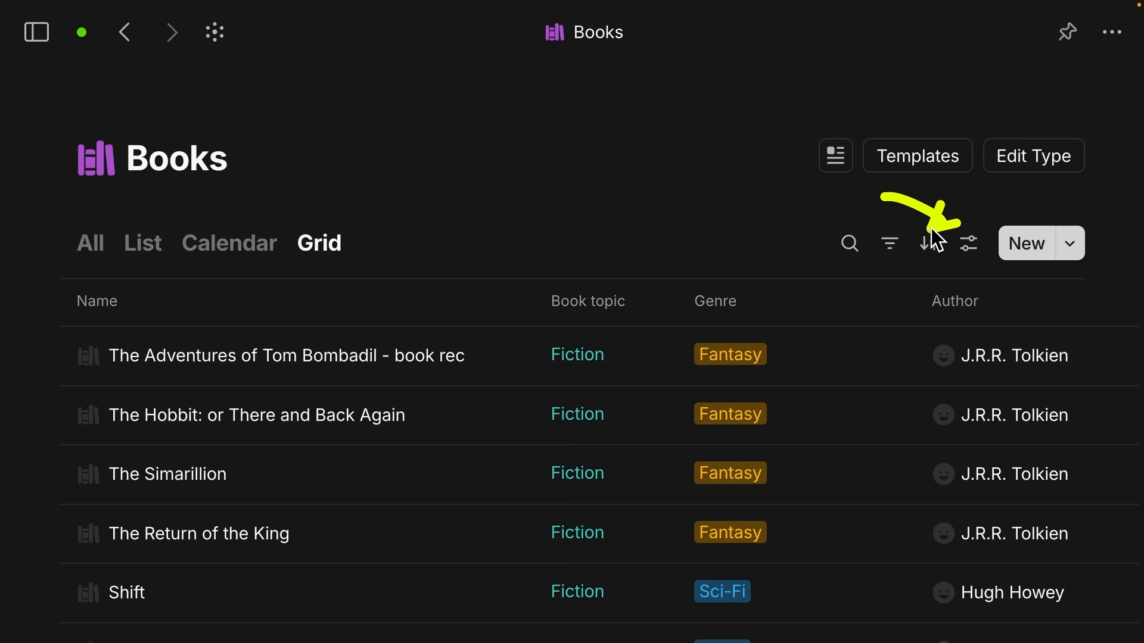
click(932, 249)
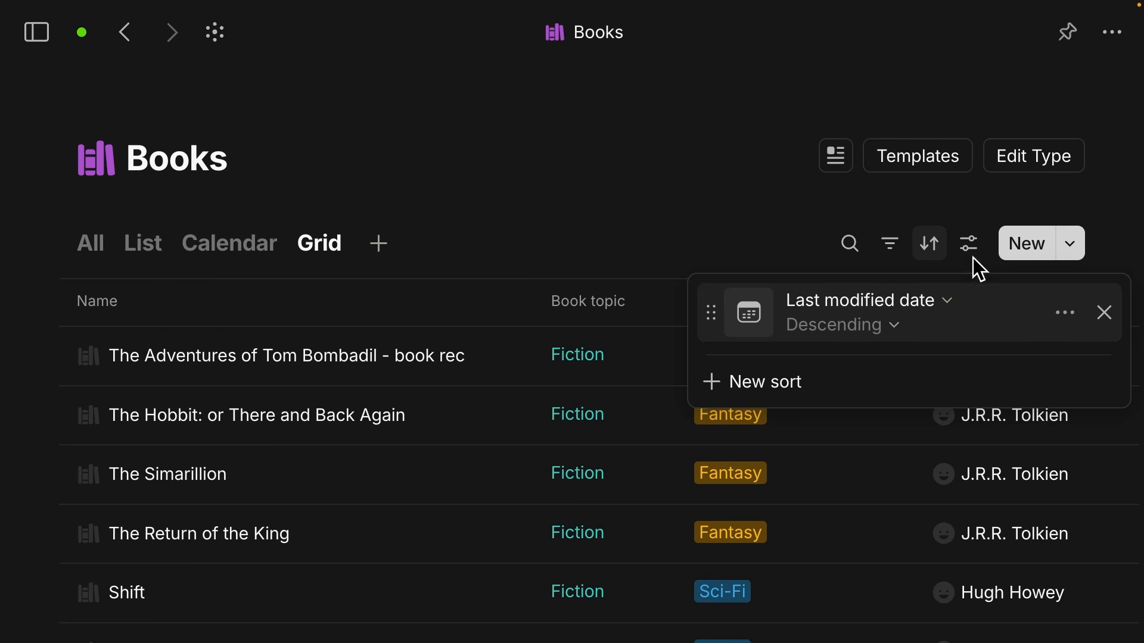
drag(836, 193, 896, 224)
- Add a filter on the Genre property to the Grid view with the condition "Has any of"
click(892, 245)
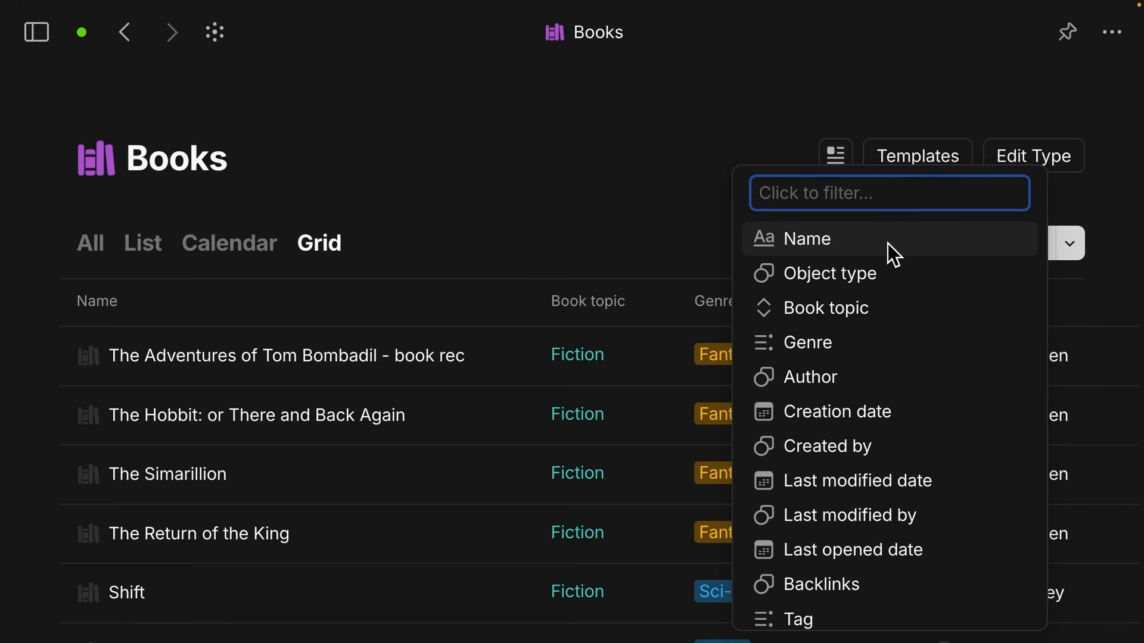
click(853, 342)
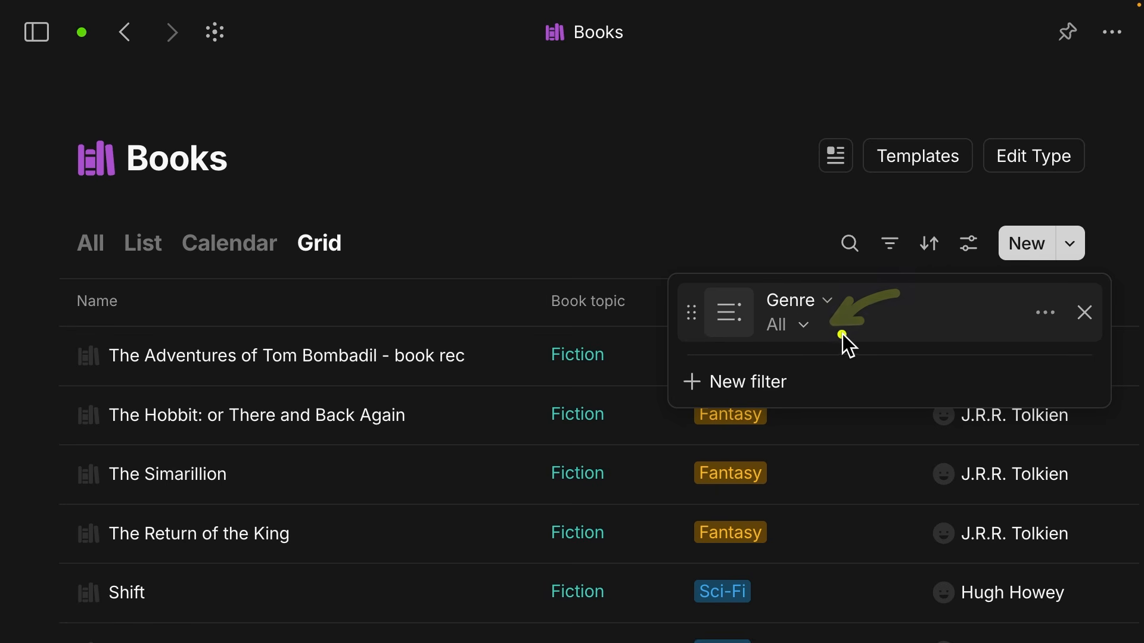
click(802, 327)
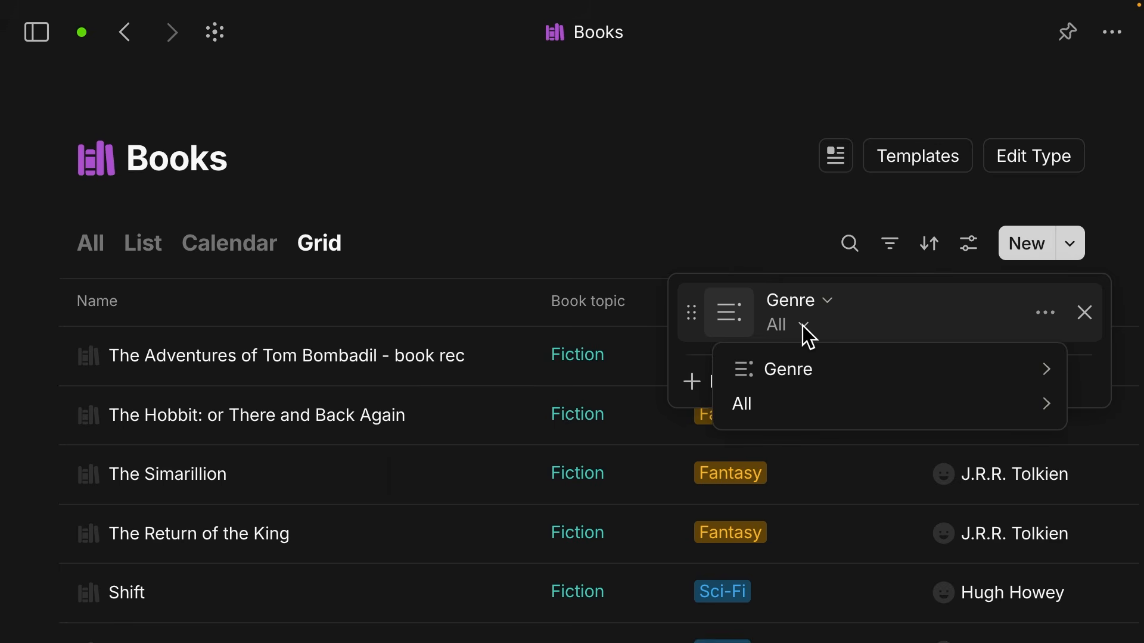
mouse_move(799, 408)
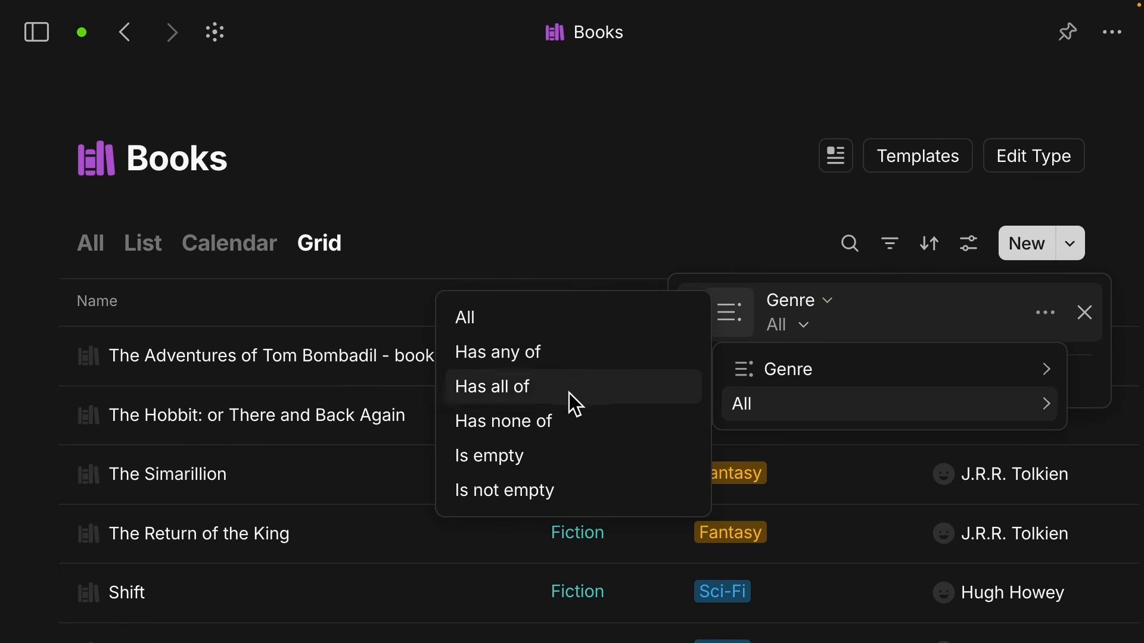
click(608, 349)
- Set the Genre filter's value to Sci-Fi and close the filter settings
mouse_move(843, 364)
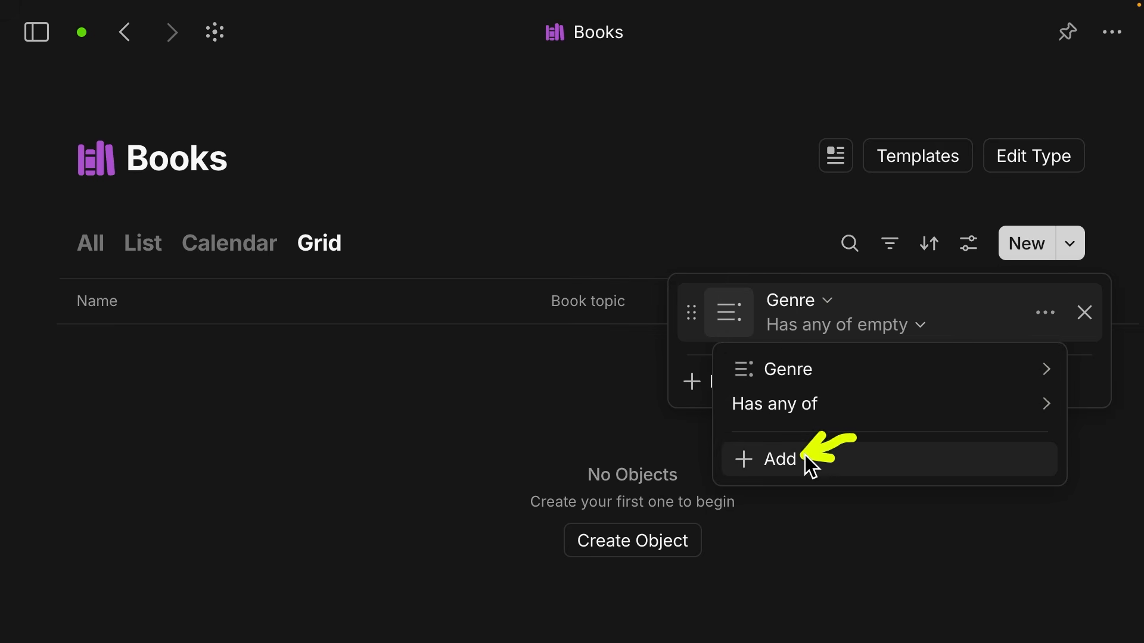
click(757, 464)
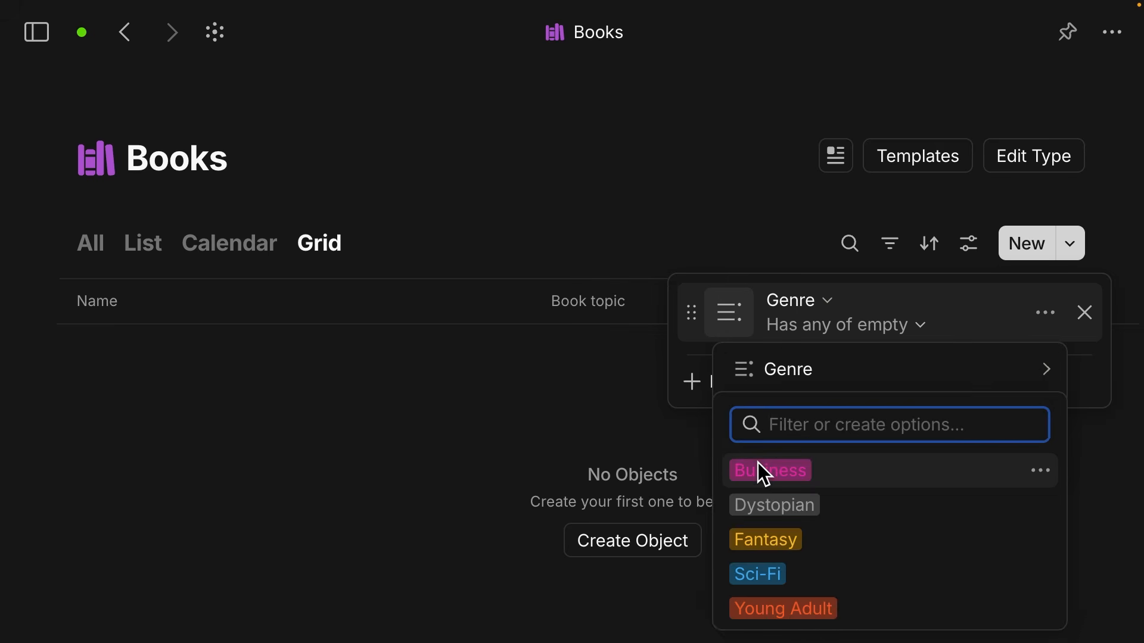
scroll(774, 551, down, 1)
click(766, 515)
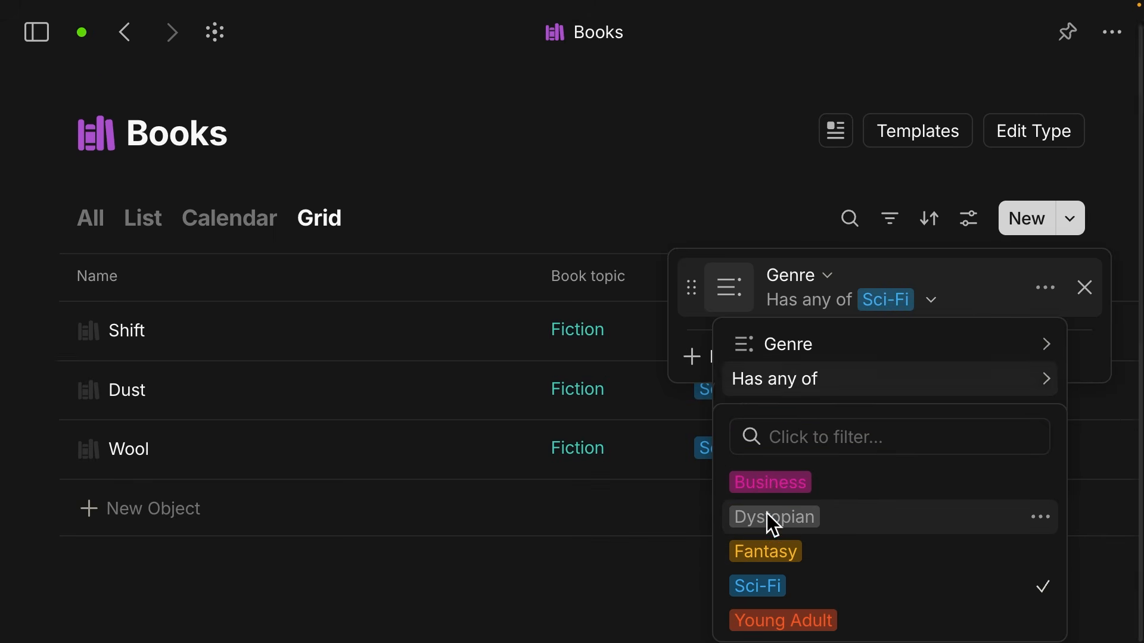
click(670, 173)
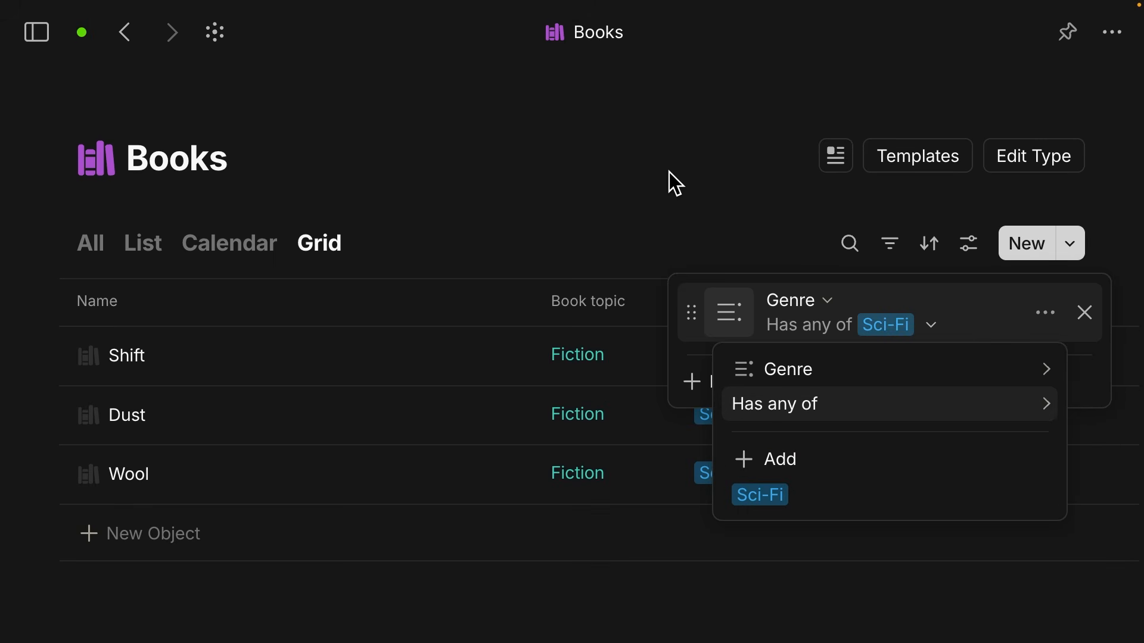
click(670, 173)
click(669, 173)
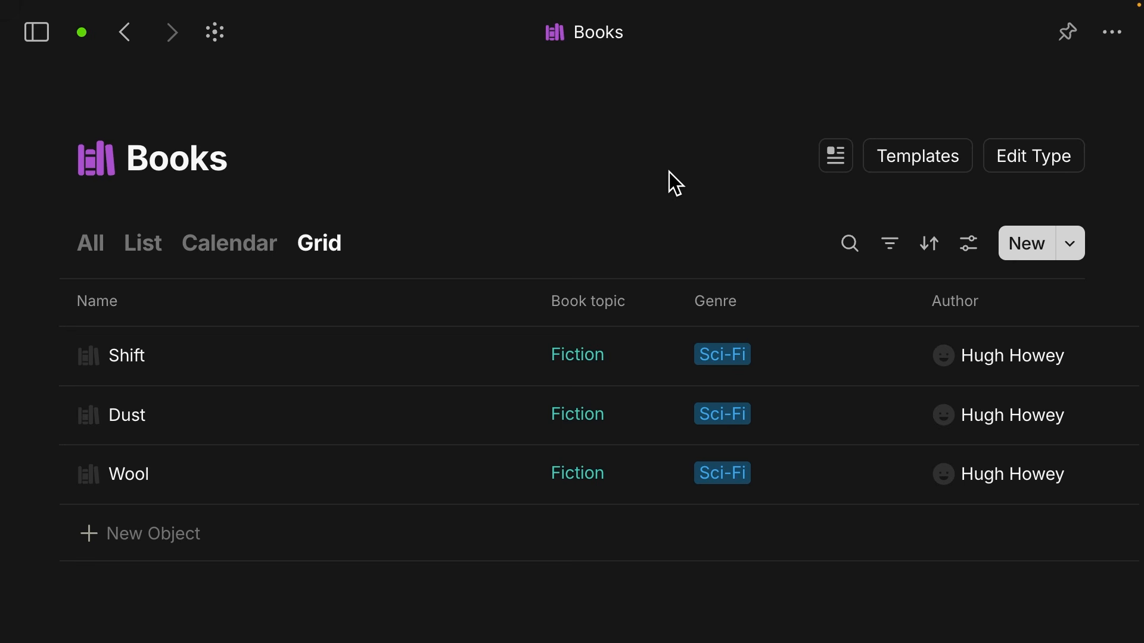
- Rename the filtered Grid view to "Sci-fi"
click(326, 246)
click(297, 297)
text(Sci)
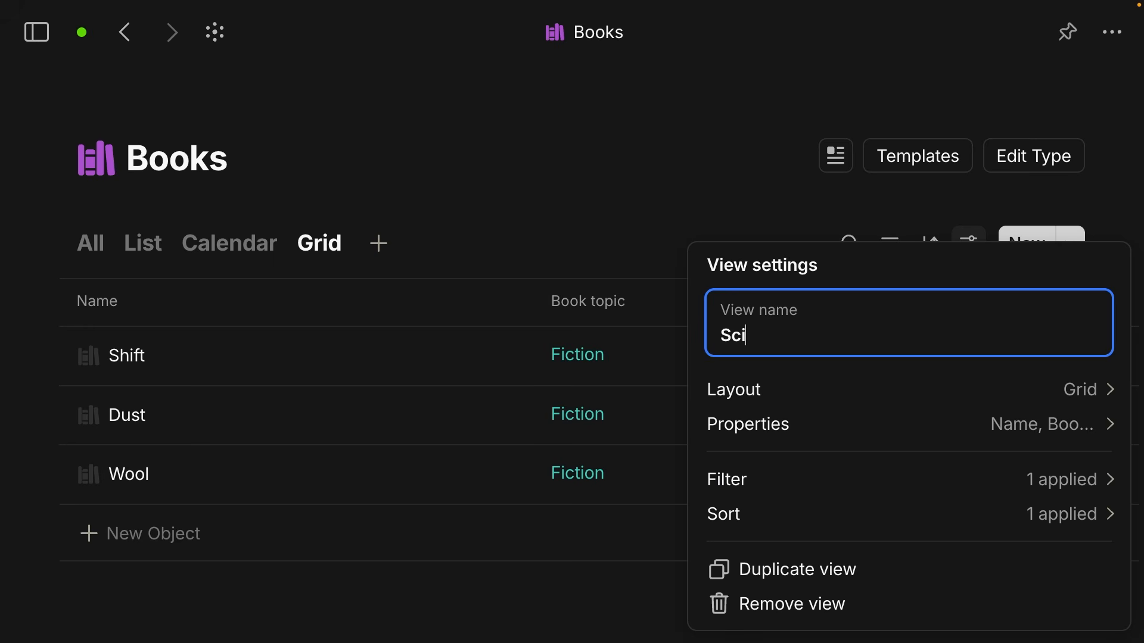
text(-fi)
key(Return)
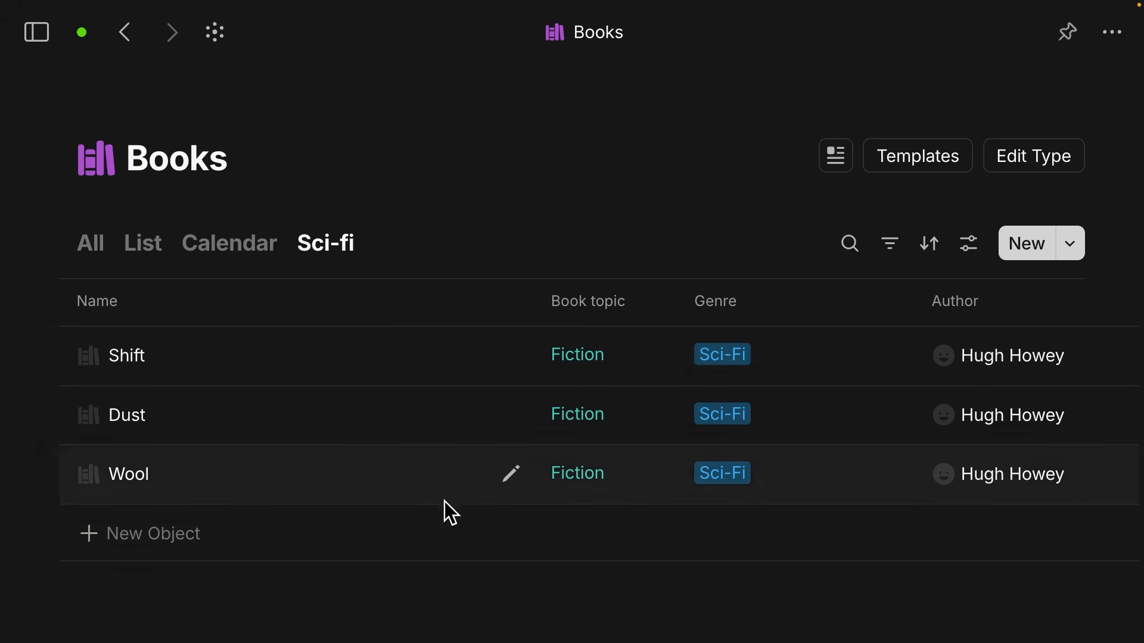
- Add a new book without a name to the Sci-fi view
click(134, 535)
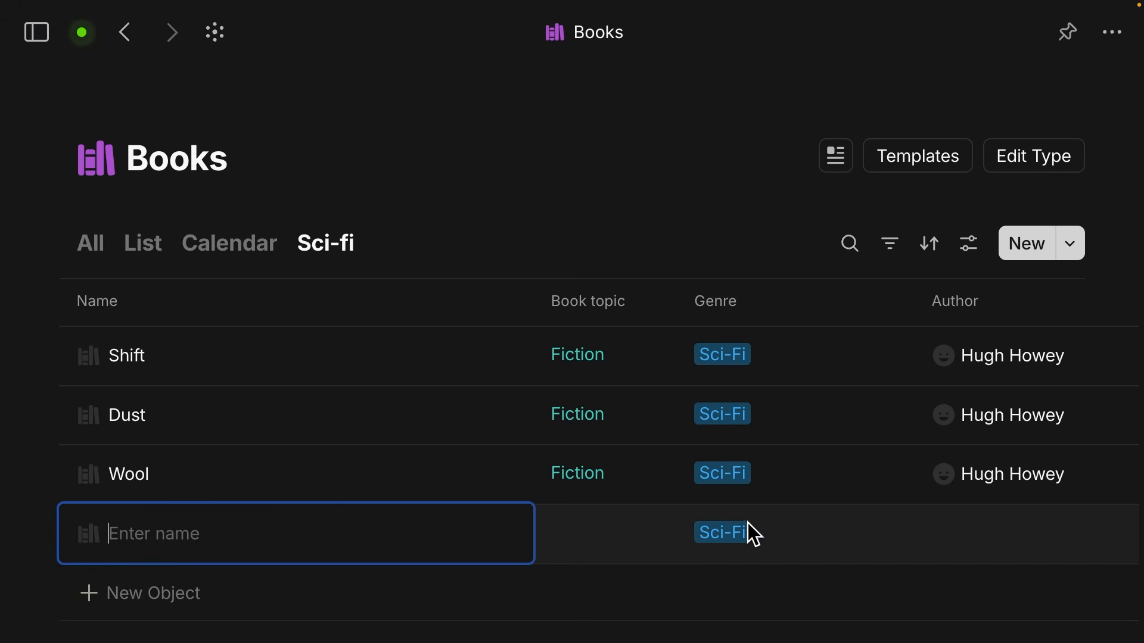
click(665, 545)
click(760, 590)
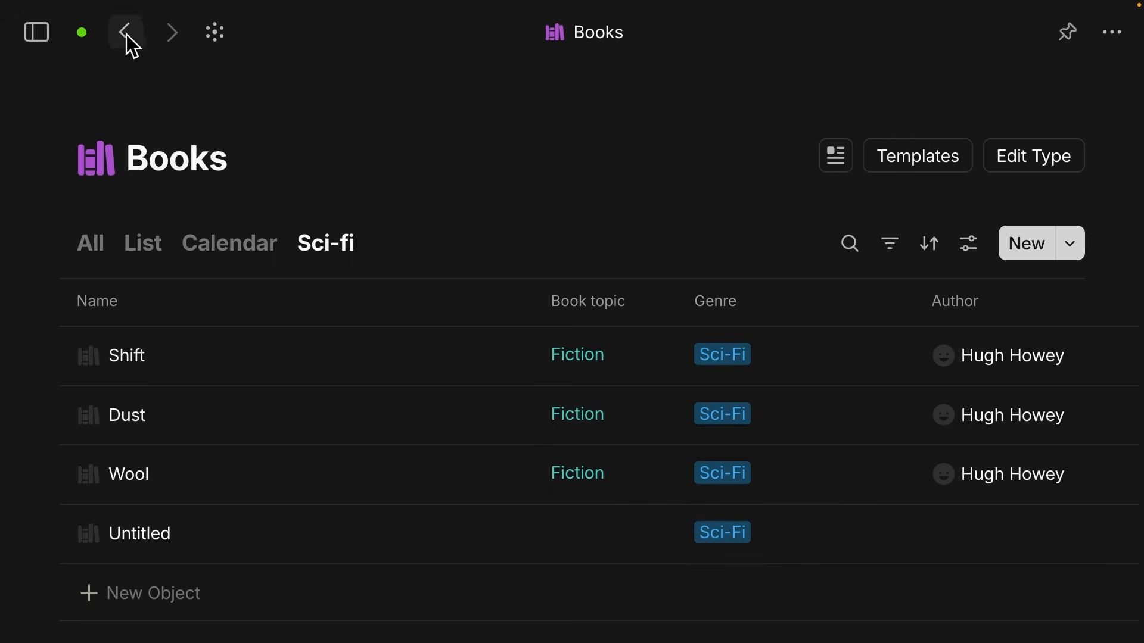
- Open the Tasks type from the sidebar and hide the sidebar again
click(39, 37)
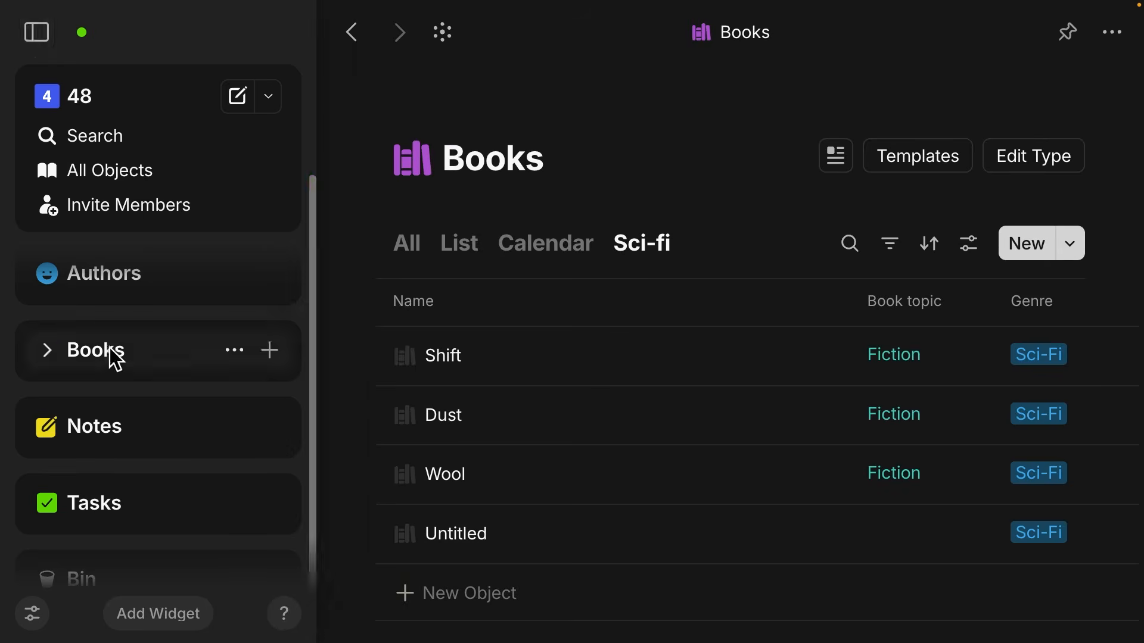
click(149, 505)
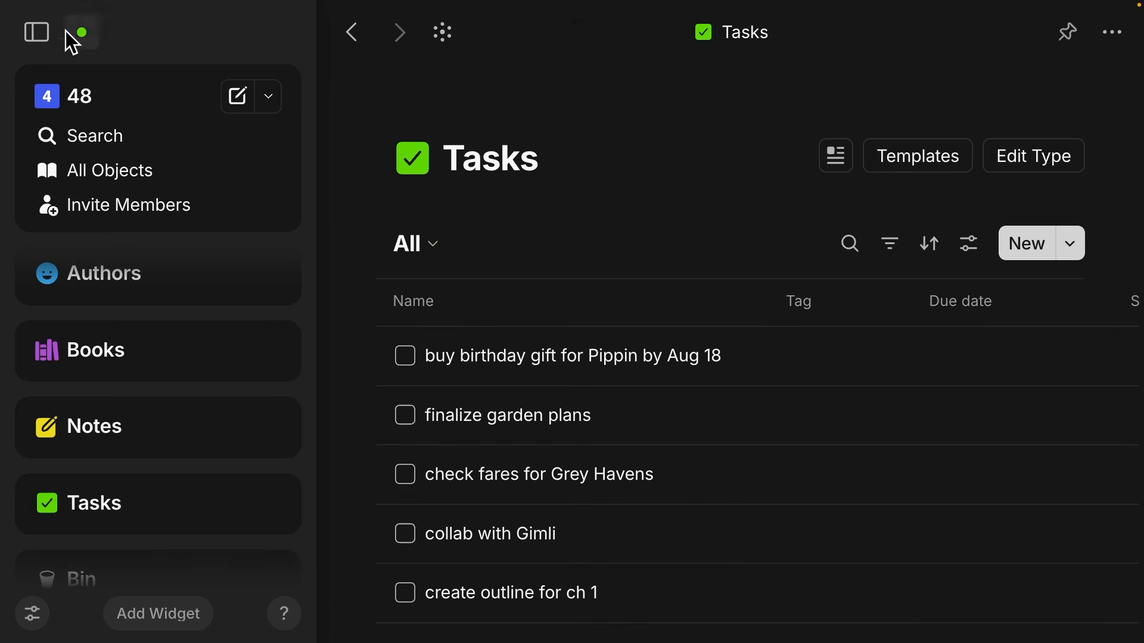
click(36, 32)
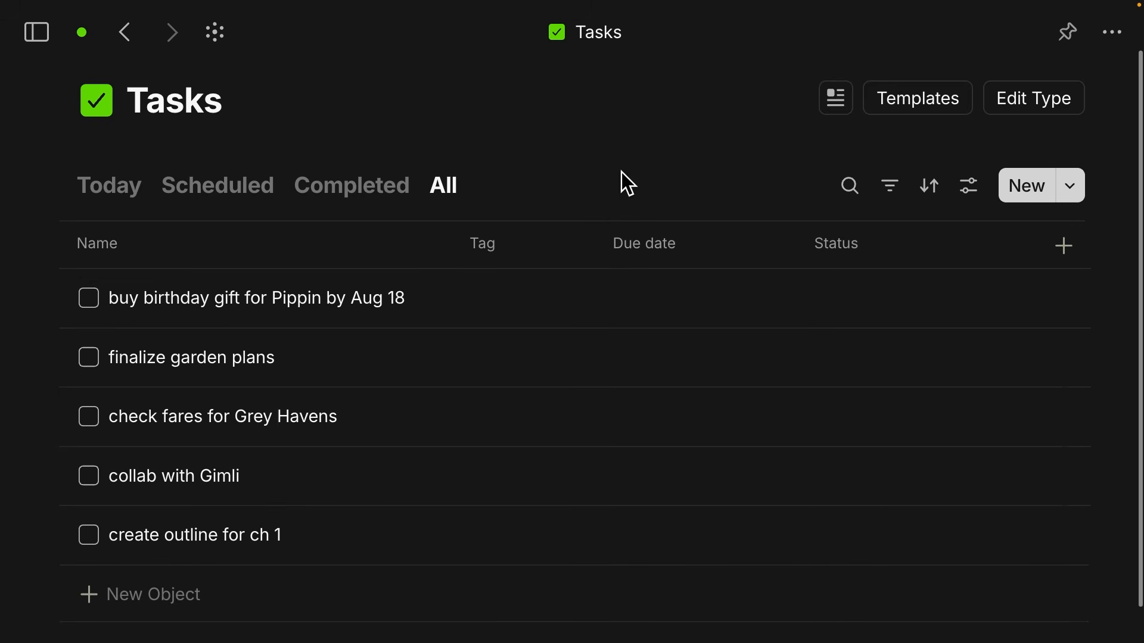
- Set the birthday gift task's due date to August 18, 2025 and its status to To Do
scroll(620, 179, down, 2)
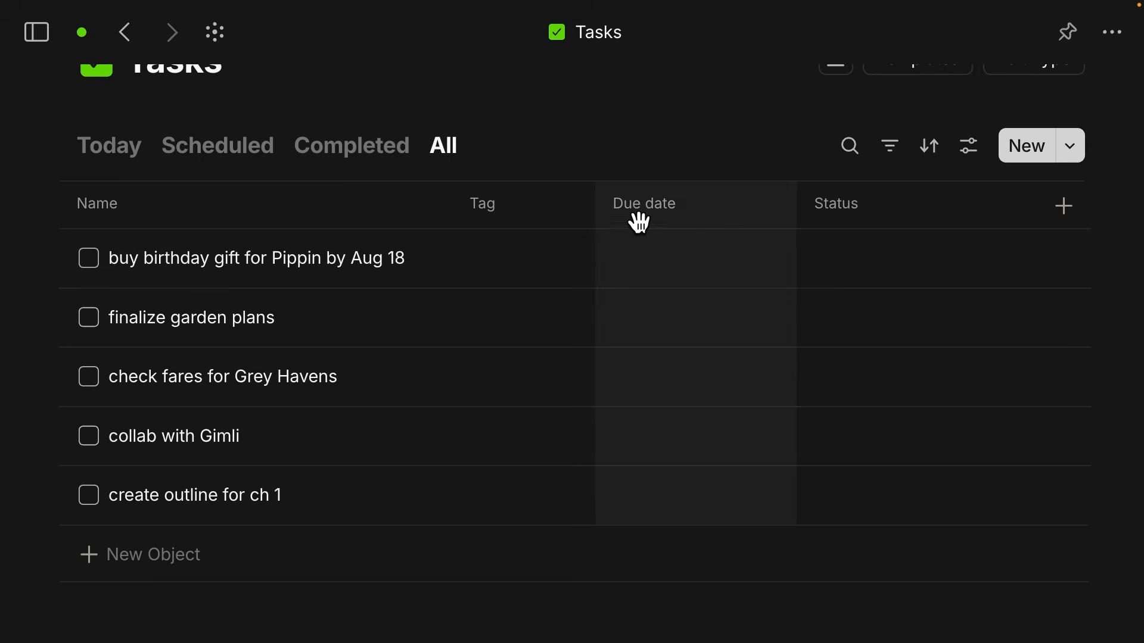
click(656, 258)
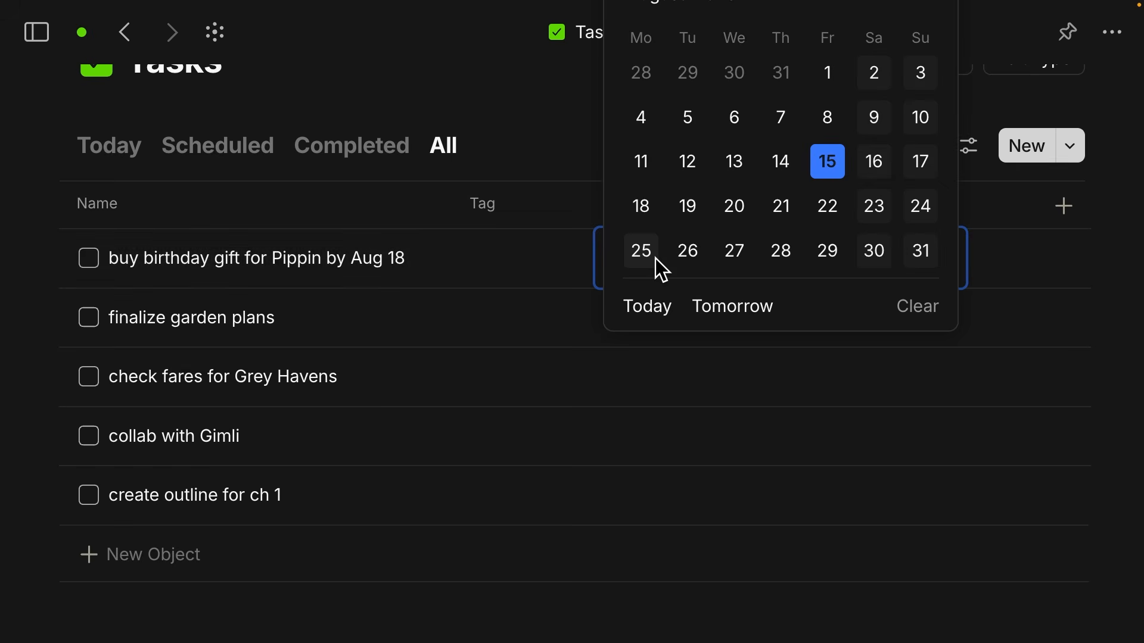
click(646, 206)
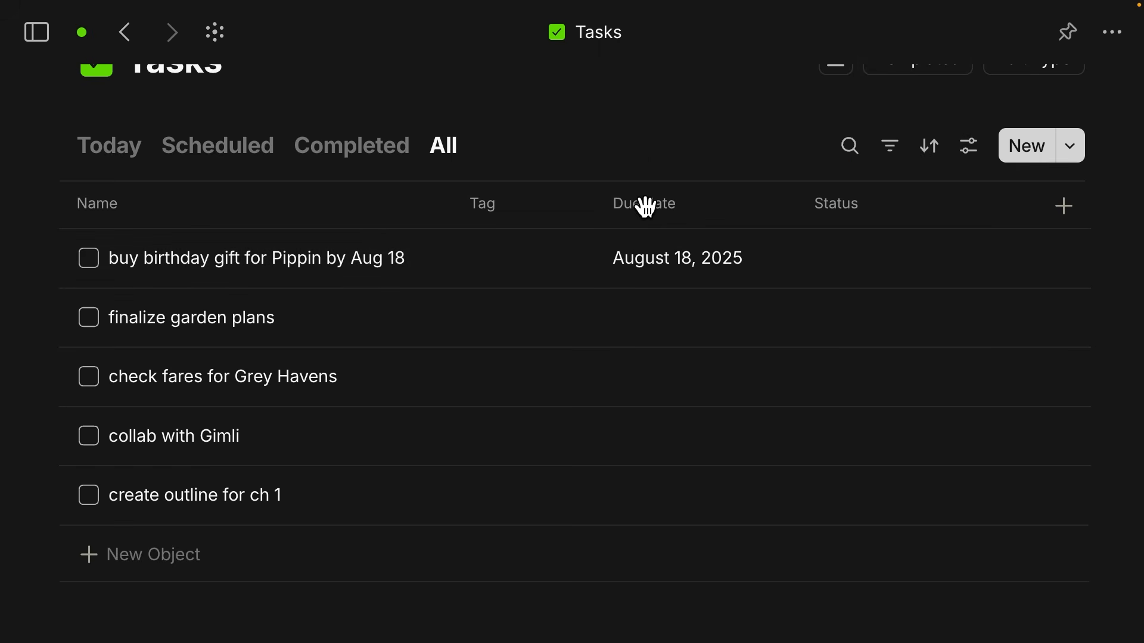
click(834, 247)
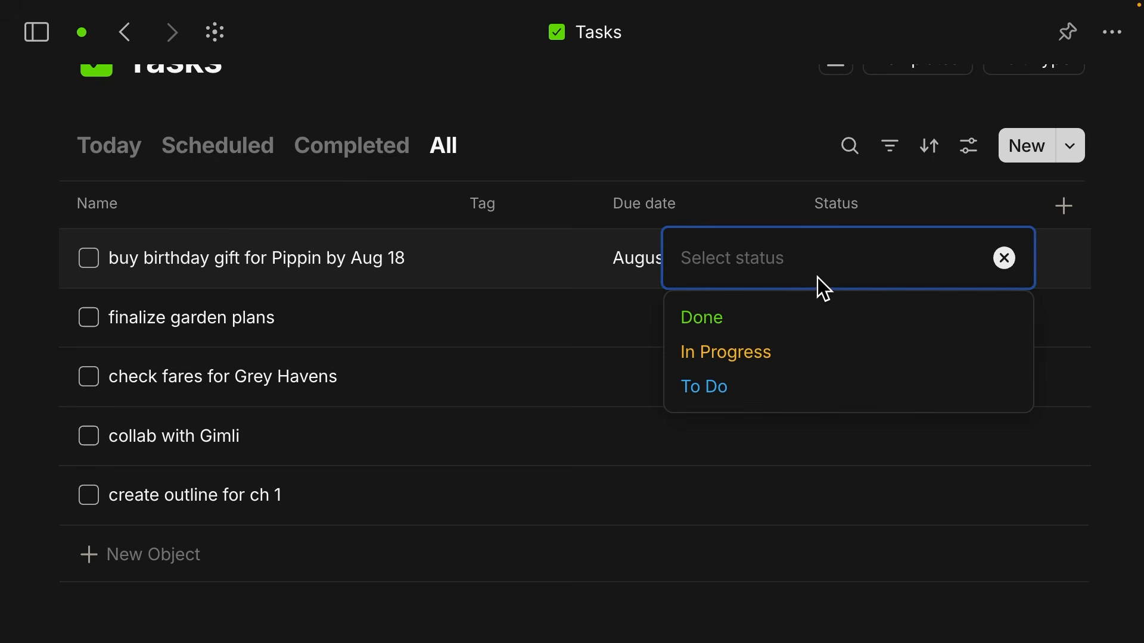
click(797, 394)
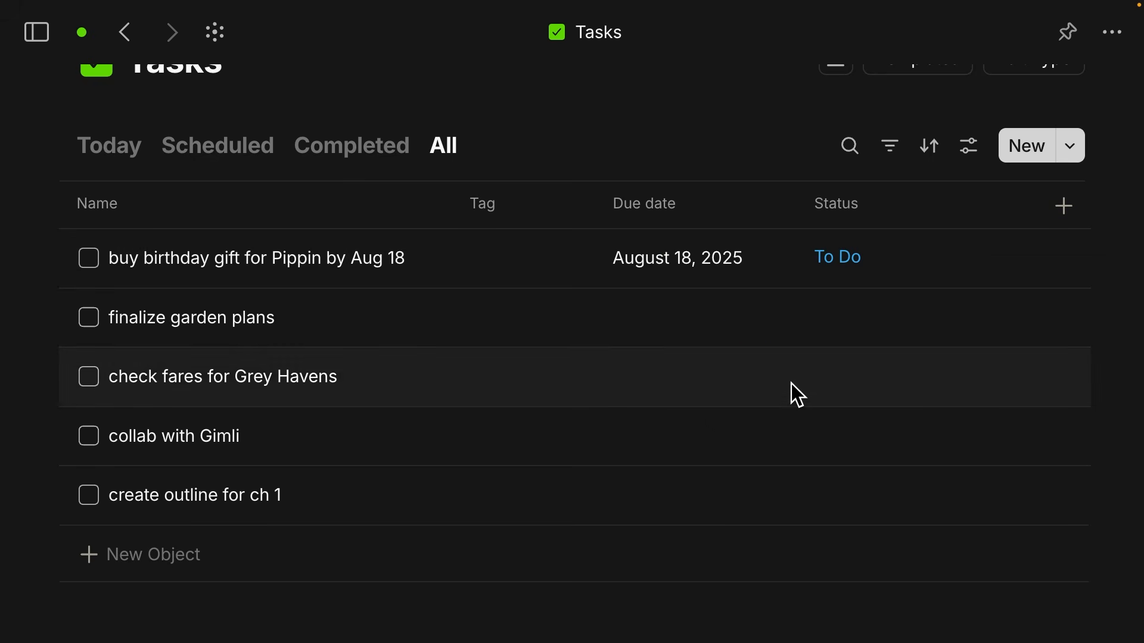
- Give the "finalize garden plans" task a due date of August 31, 2025 and the status In Progress
click(680, 322)
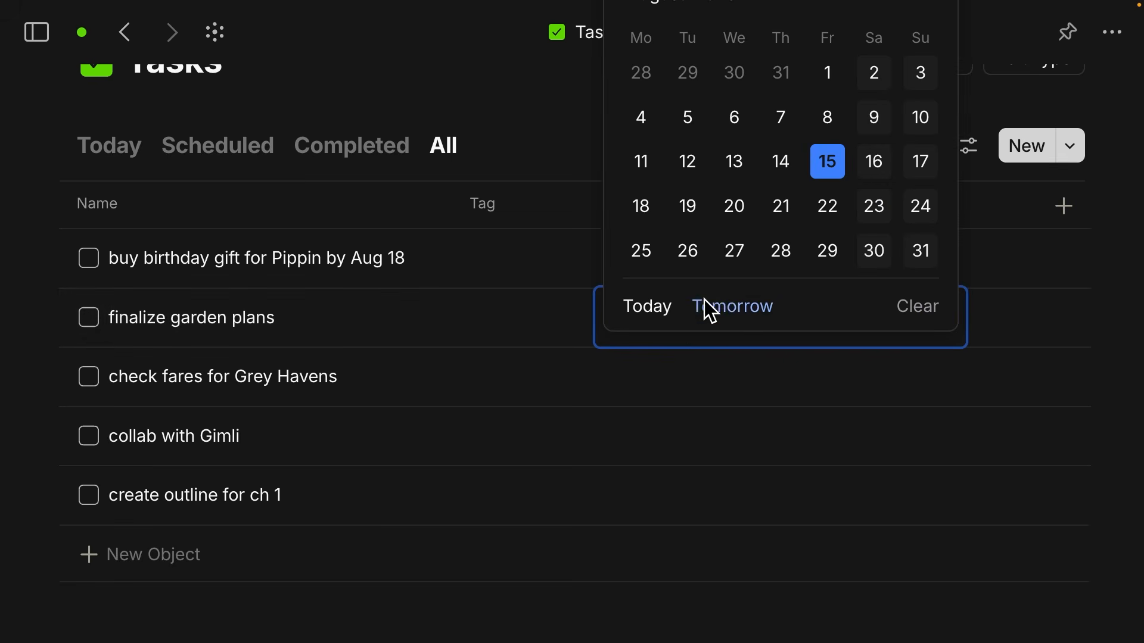
click(917, 247)
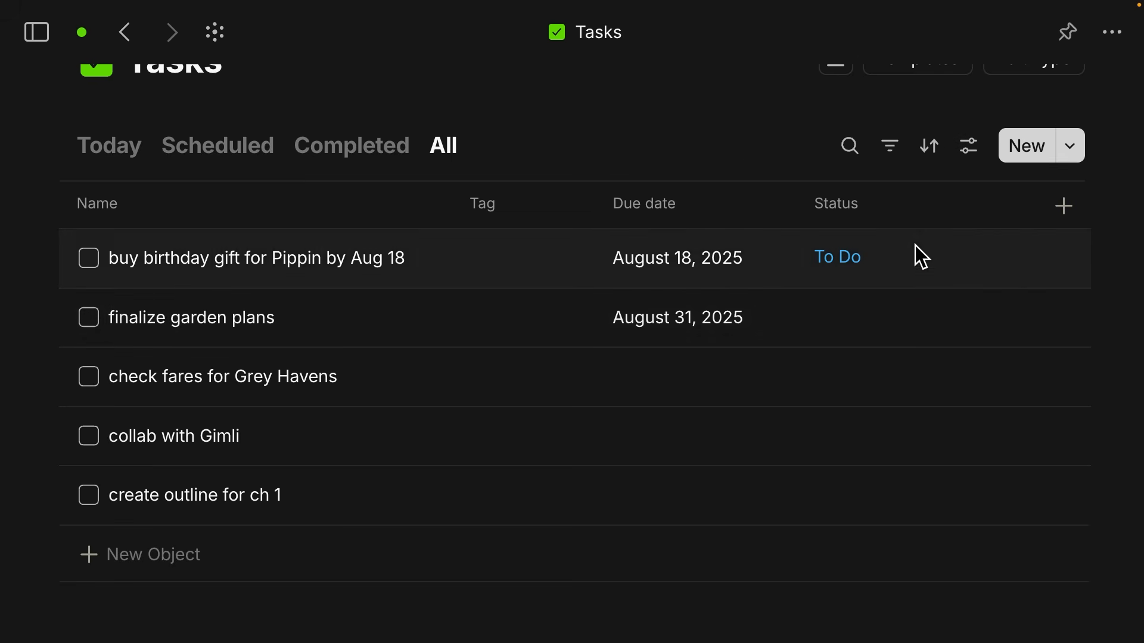
click(885, 318)
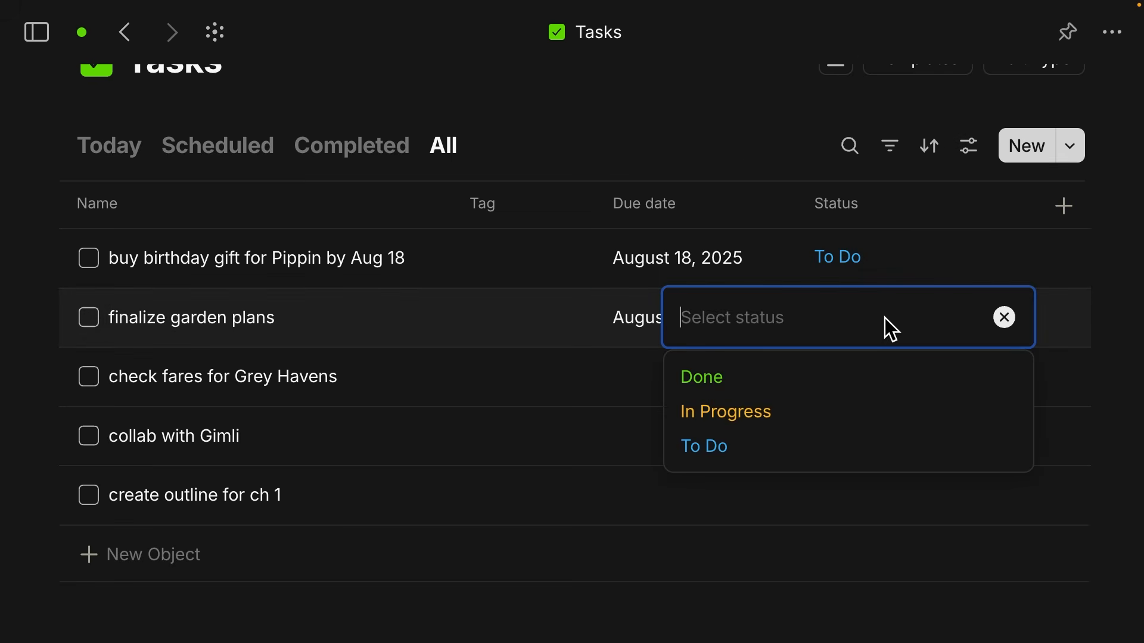
click(868, 413)
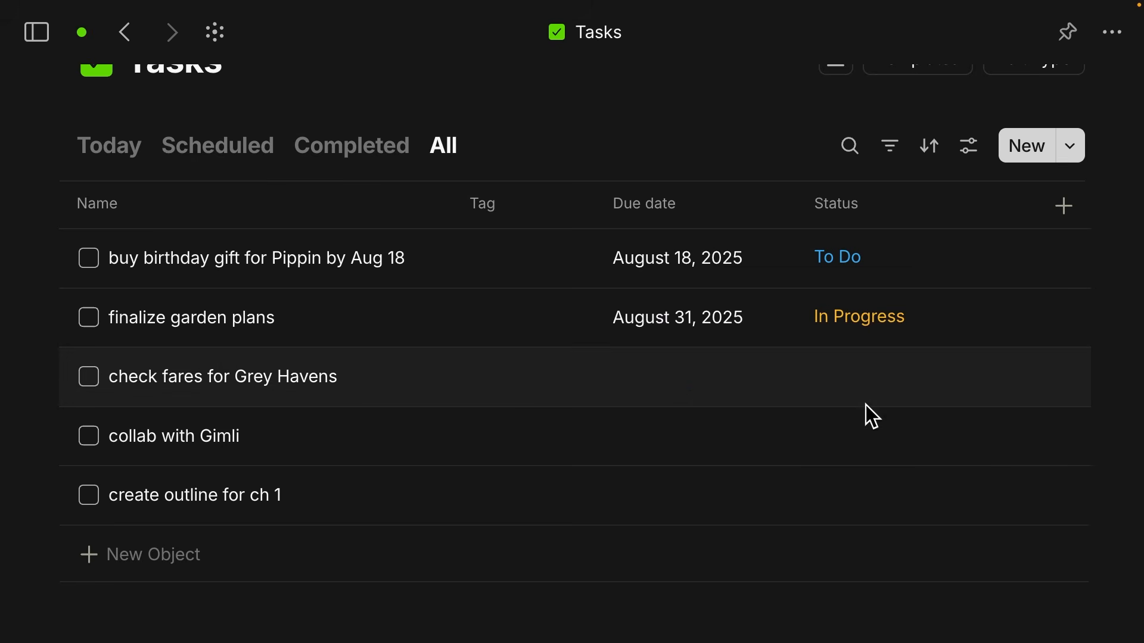
- Schedule the "check fares for Grey Havens" task for August 15, 2025 and mark it In Progress
click(690, 380)
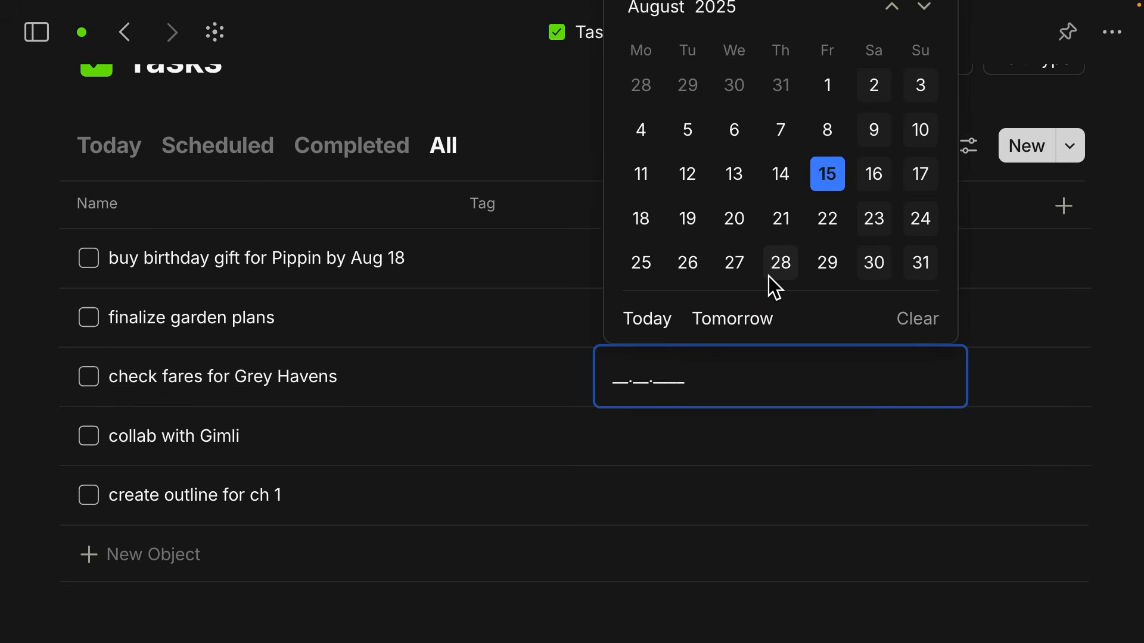
click(838, 181)
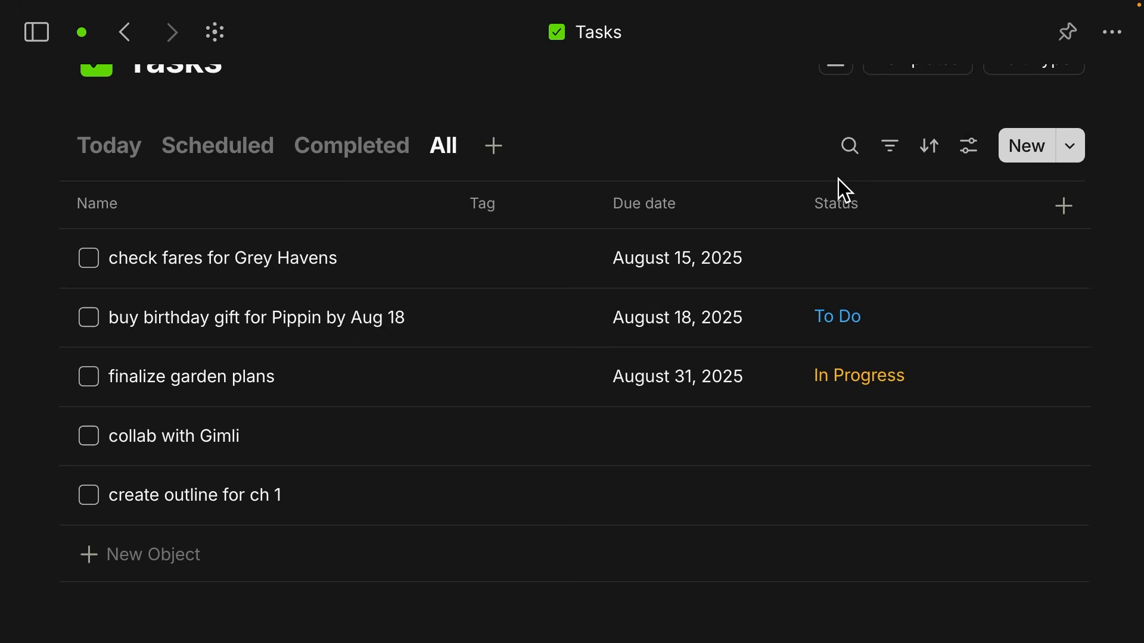
click(837, 262)
click(769, 348)
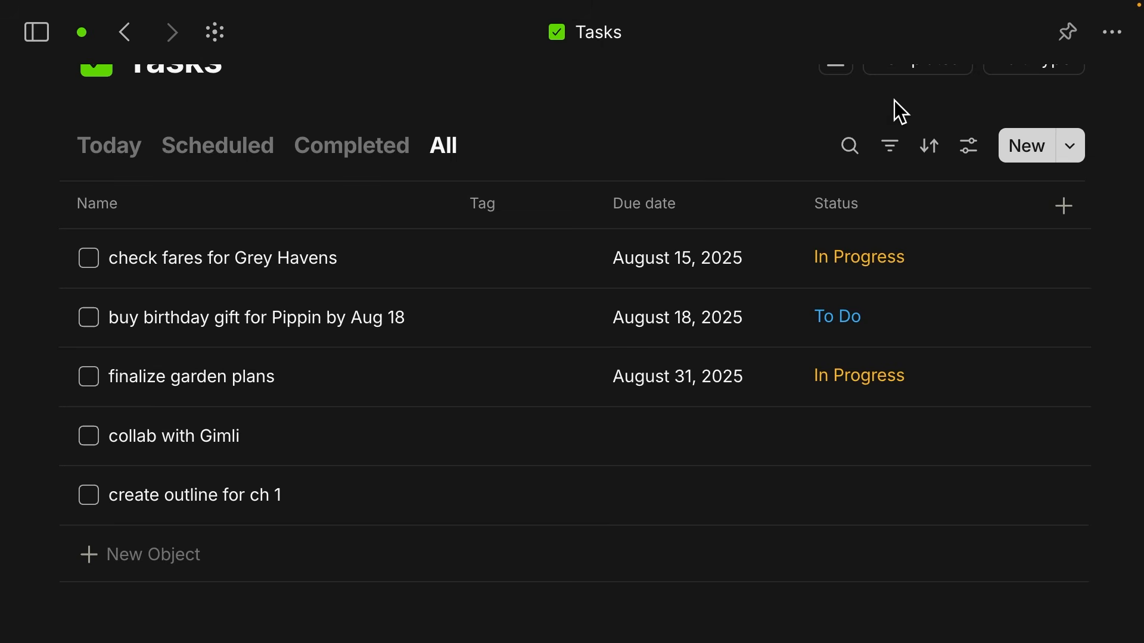
- Review the sort settings of the All tasks view and close them without changes
click(924, 154)
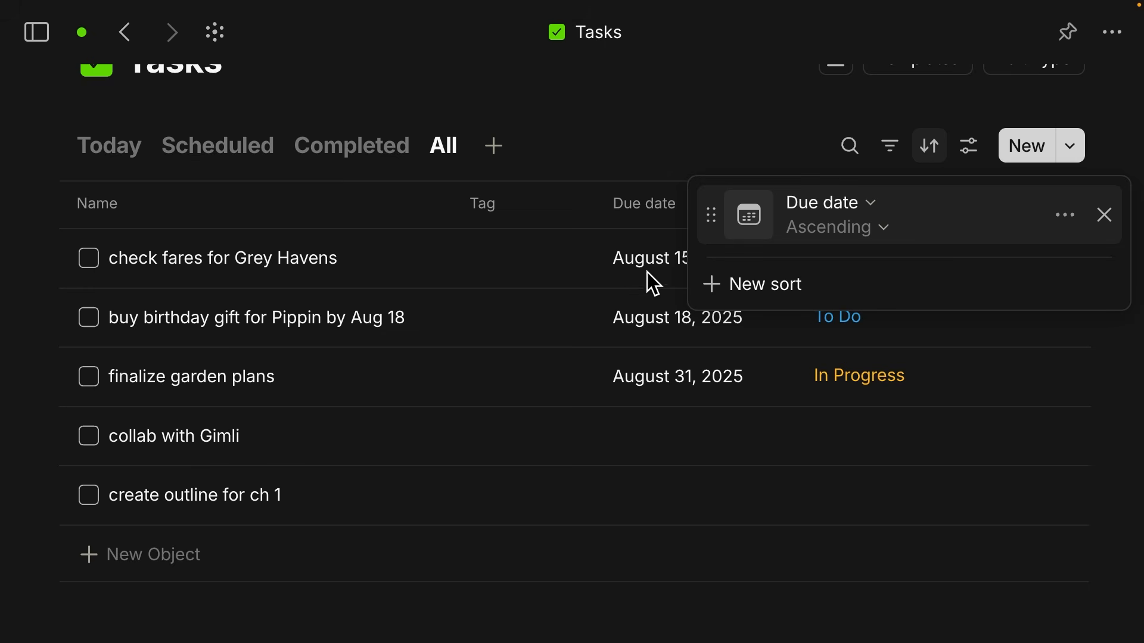
click(688, 124)
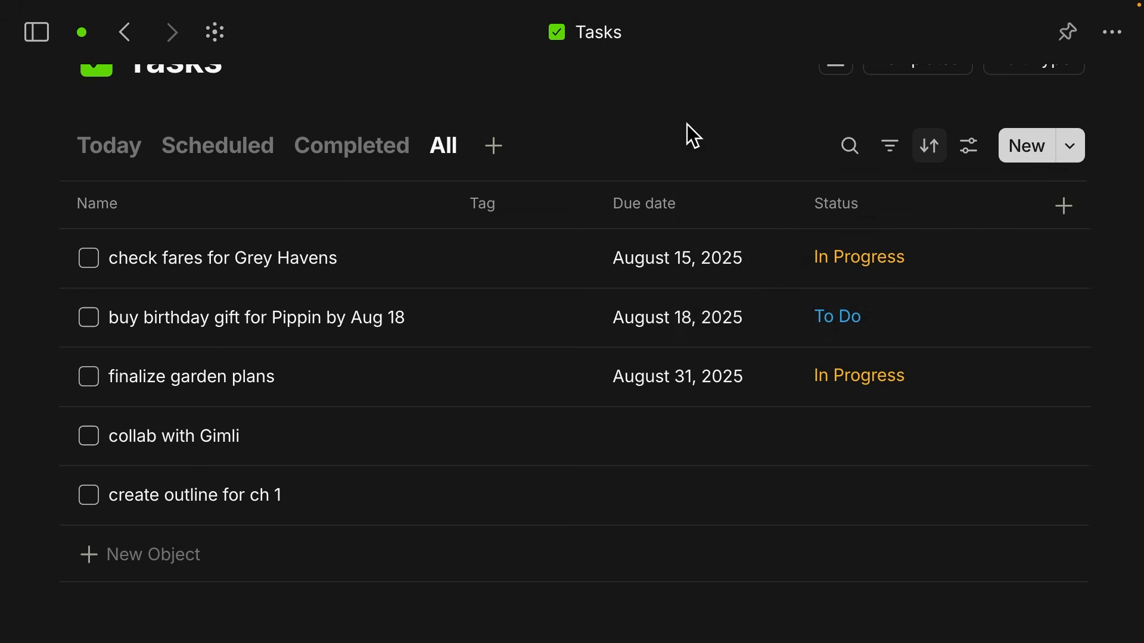